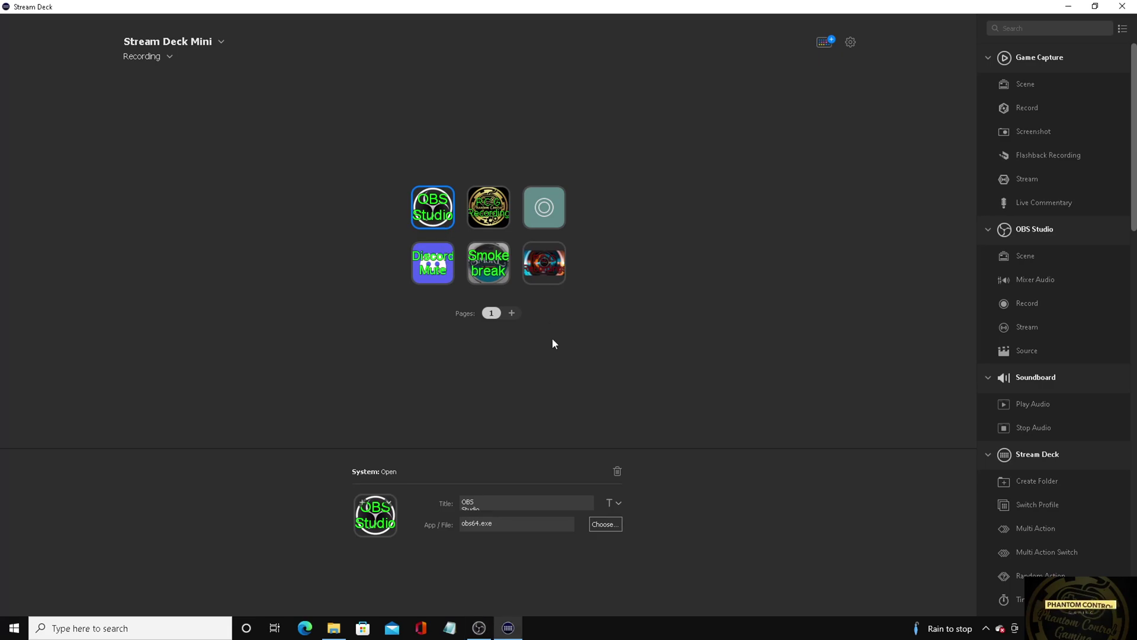
- Browse the OBS Studio key's title formatting options and font list without changing anything
click(483, 505)
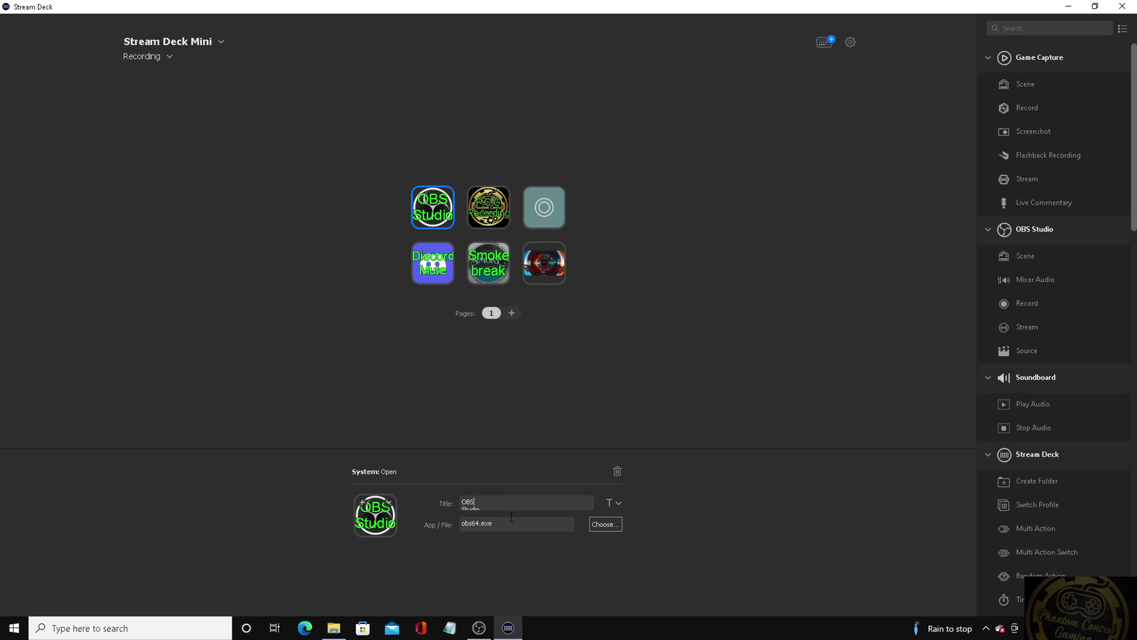
click(616, 503)
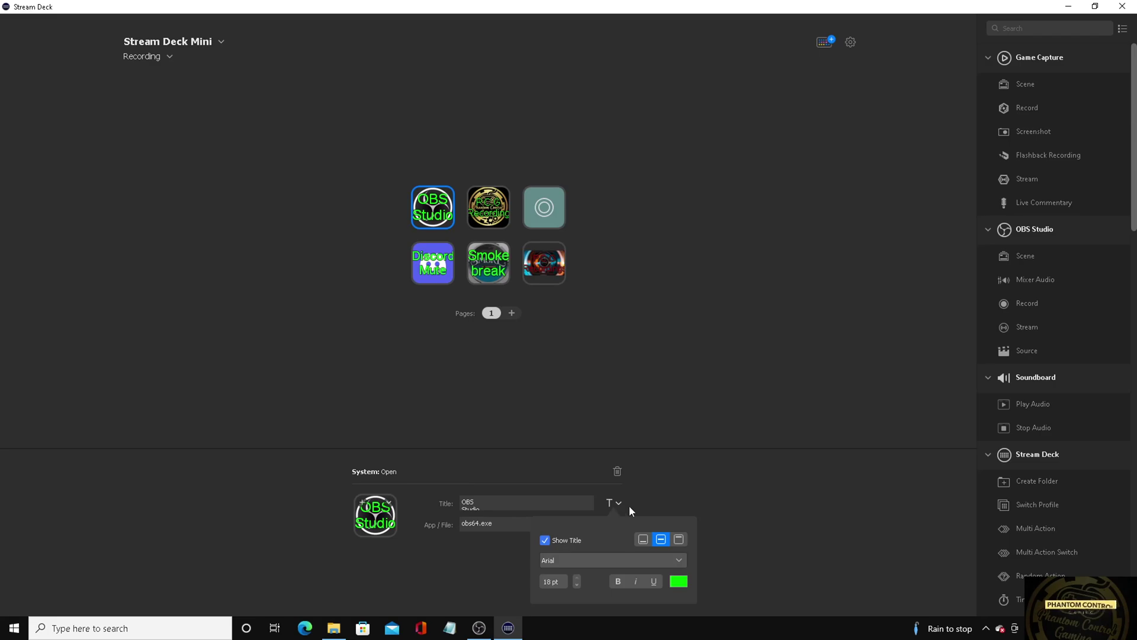
click(664, 559)
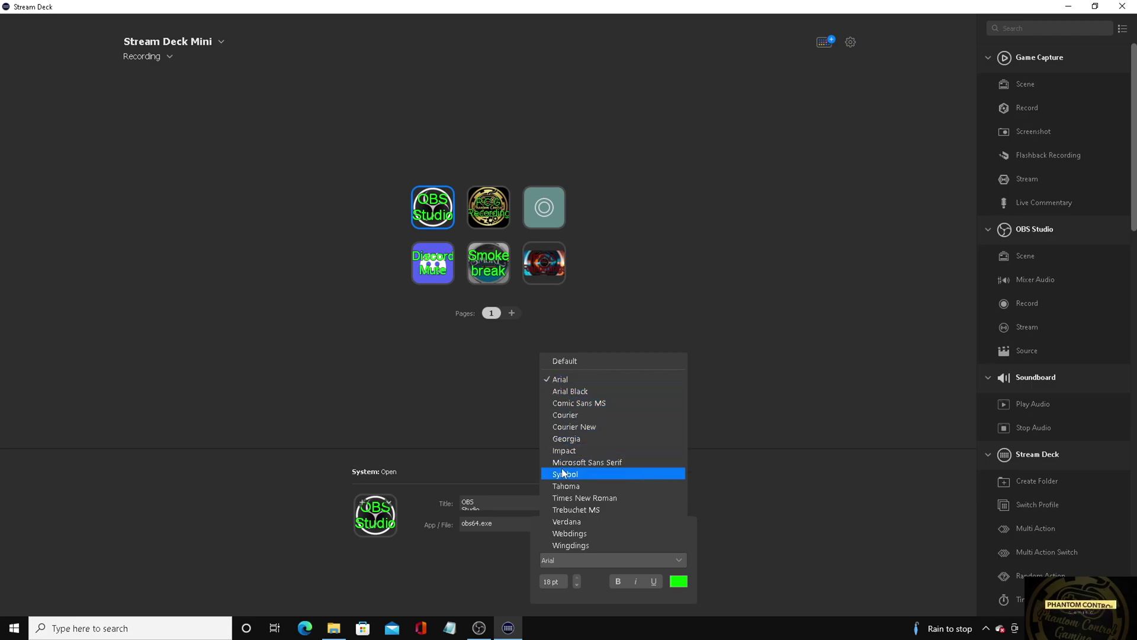
click(516, 468)
click(615, 502)
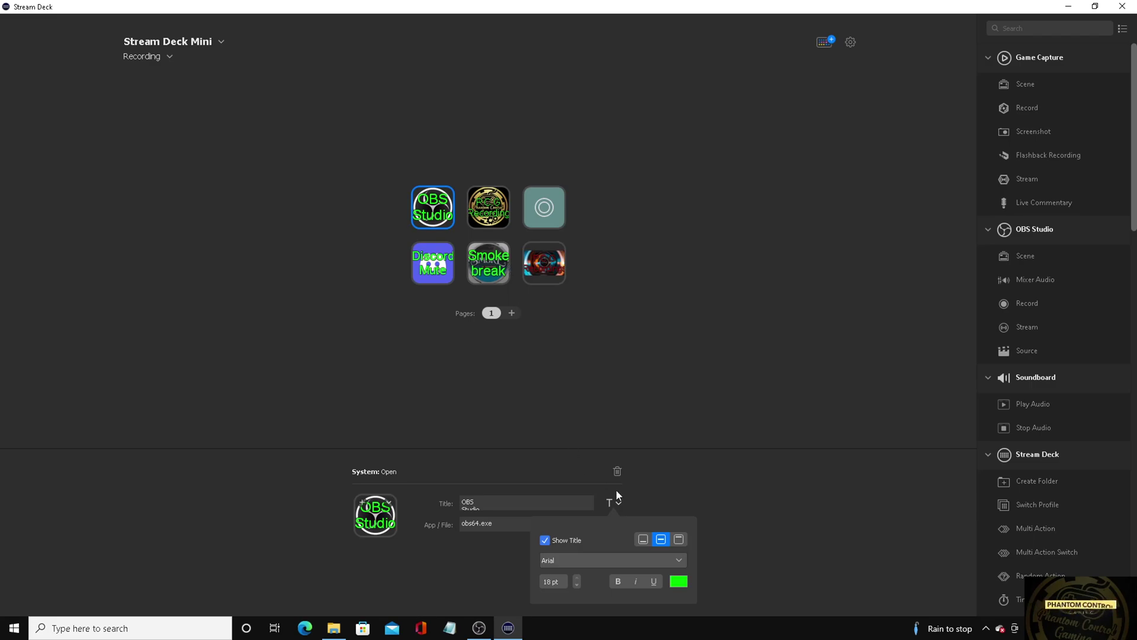
click(500, 503)
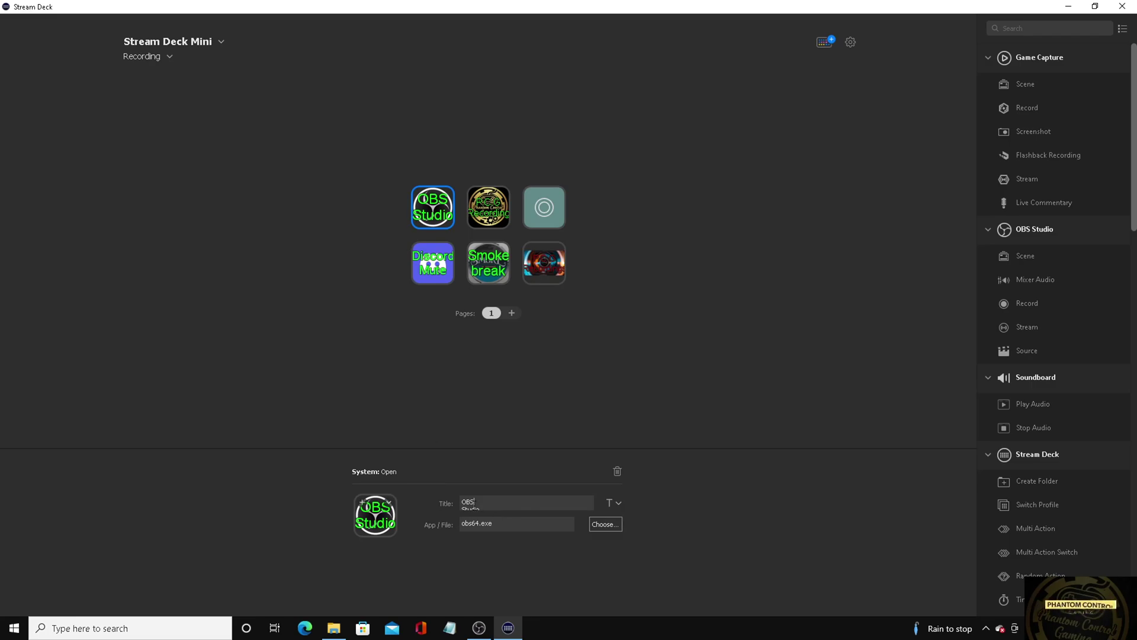
click(617, 504)
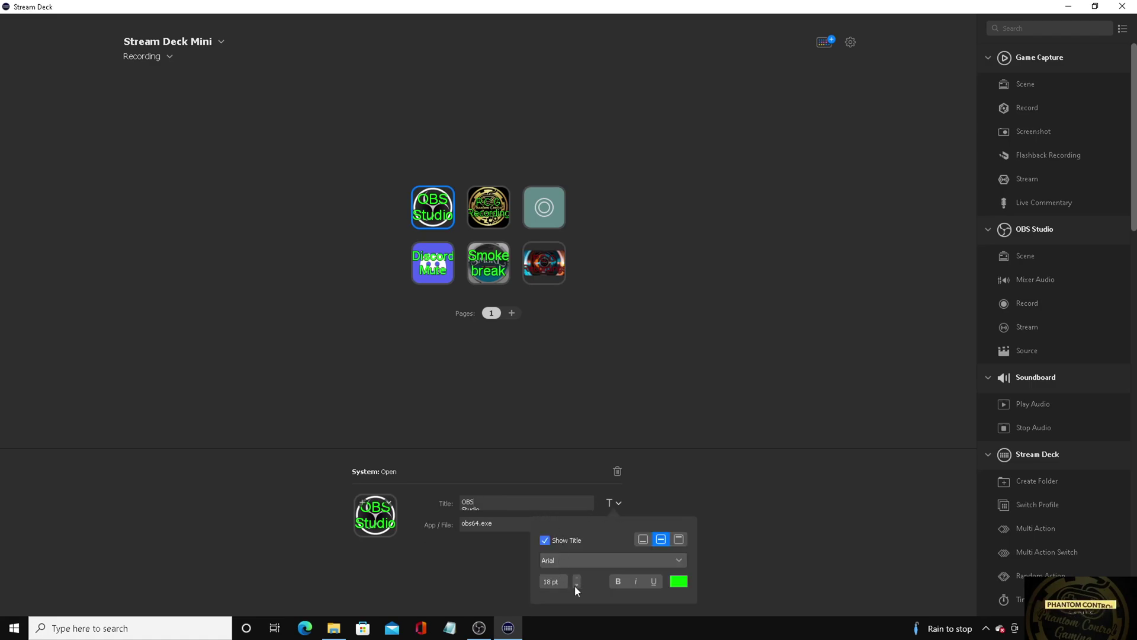
click(480, 501)
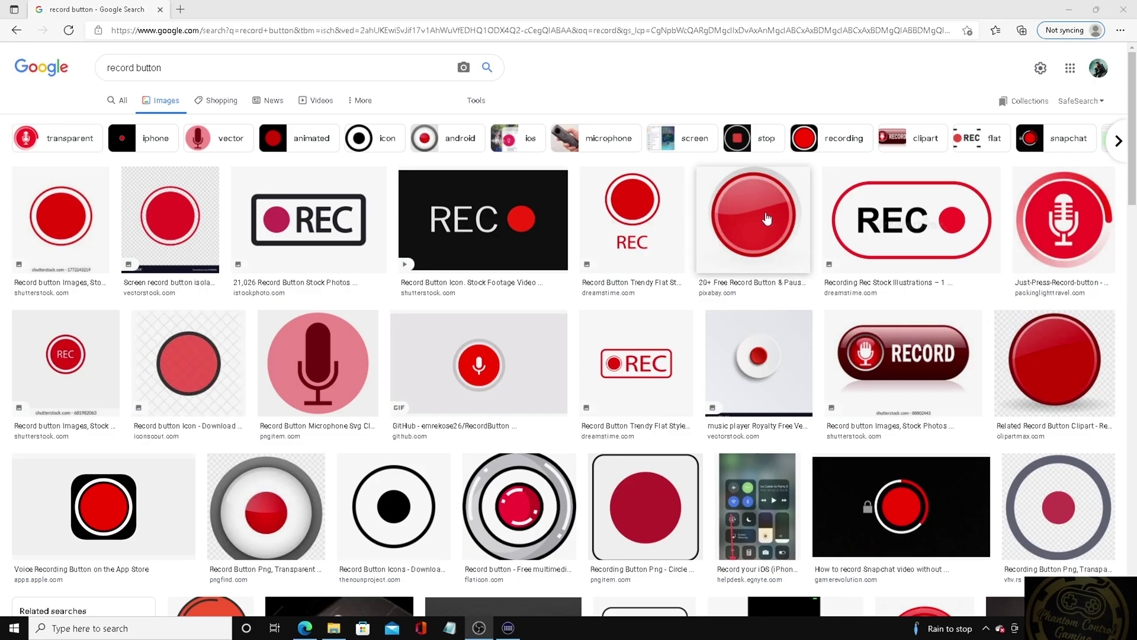
- Save the red record-button clipart to Downloads as 'record button test'
scroll(767, 219, down, 4)
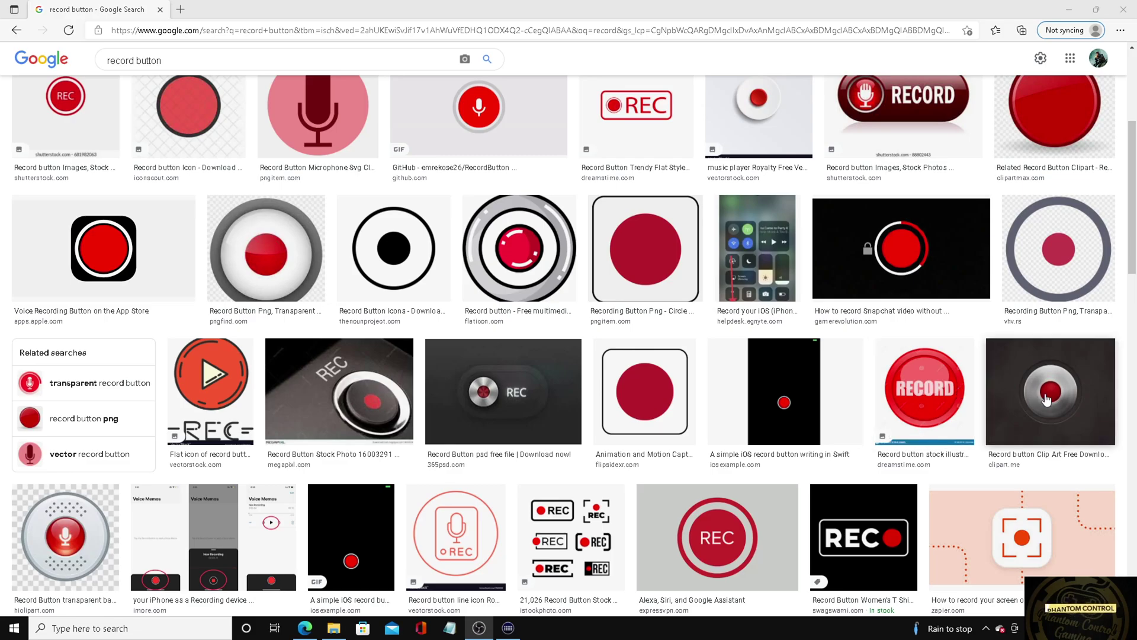
right_click(1062, 398)
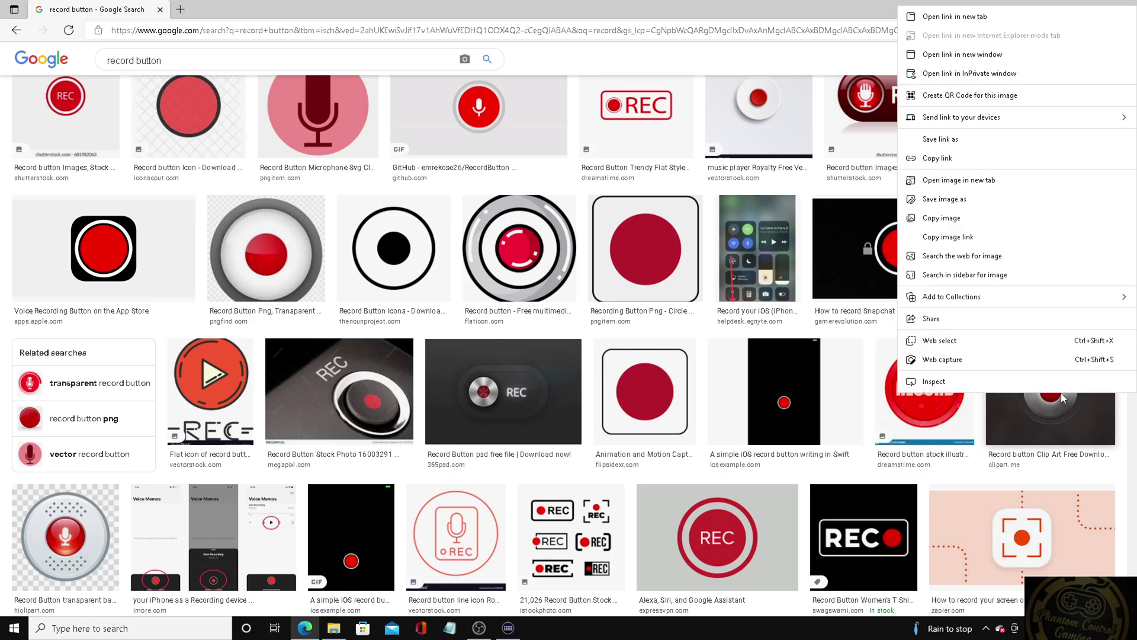
click(971, 199)
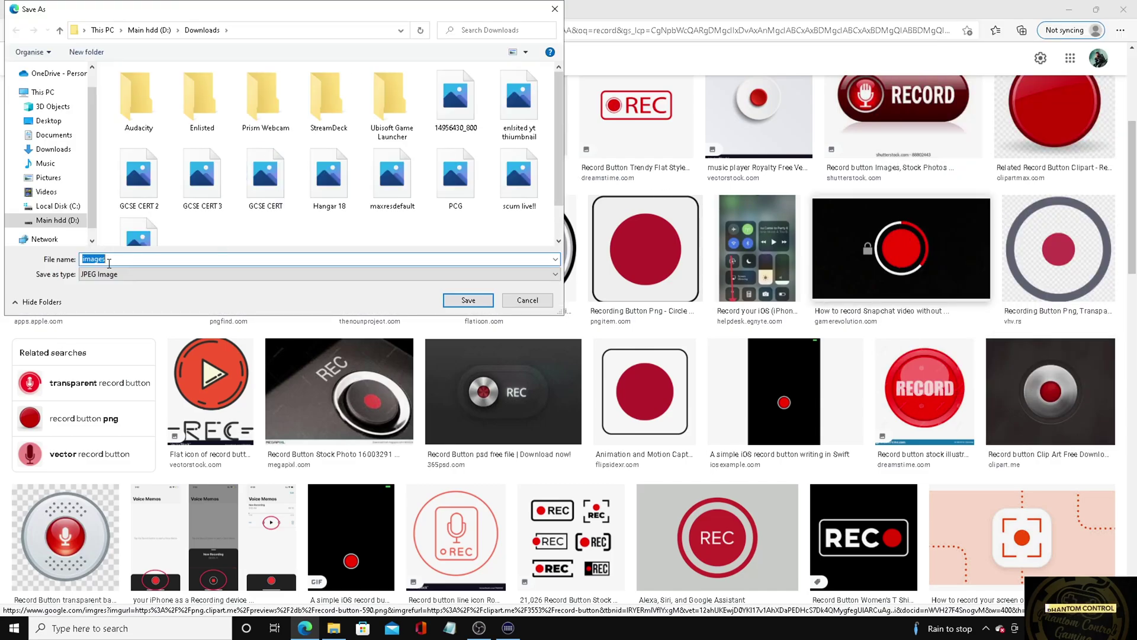
text(record )
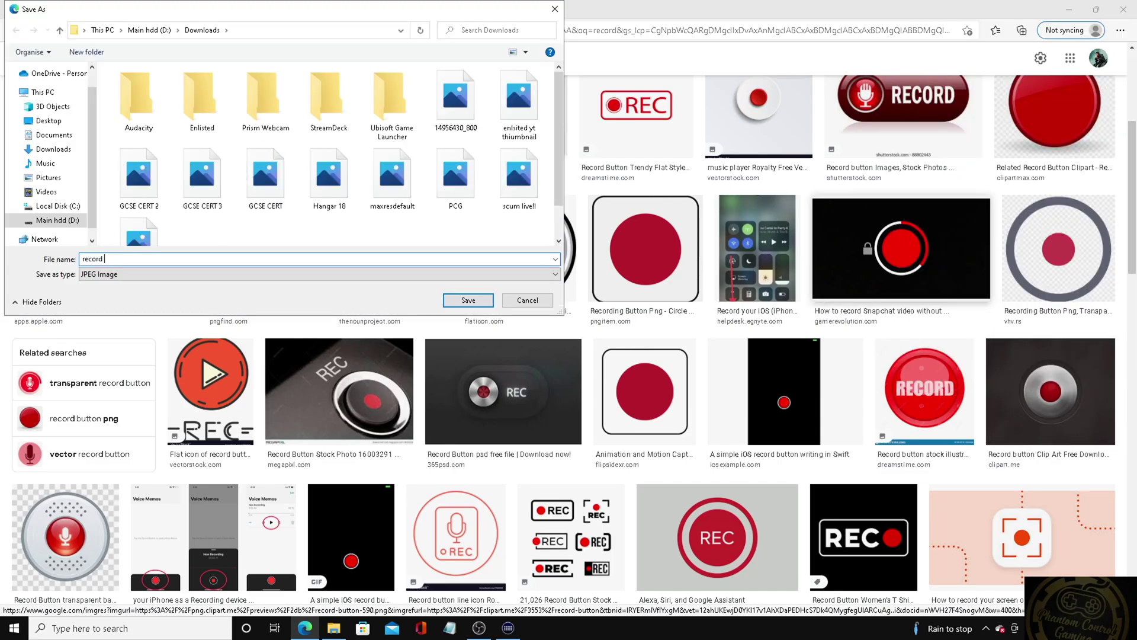
text(button test)
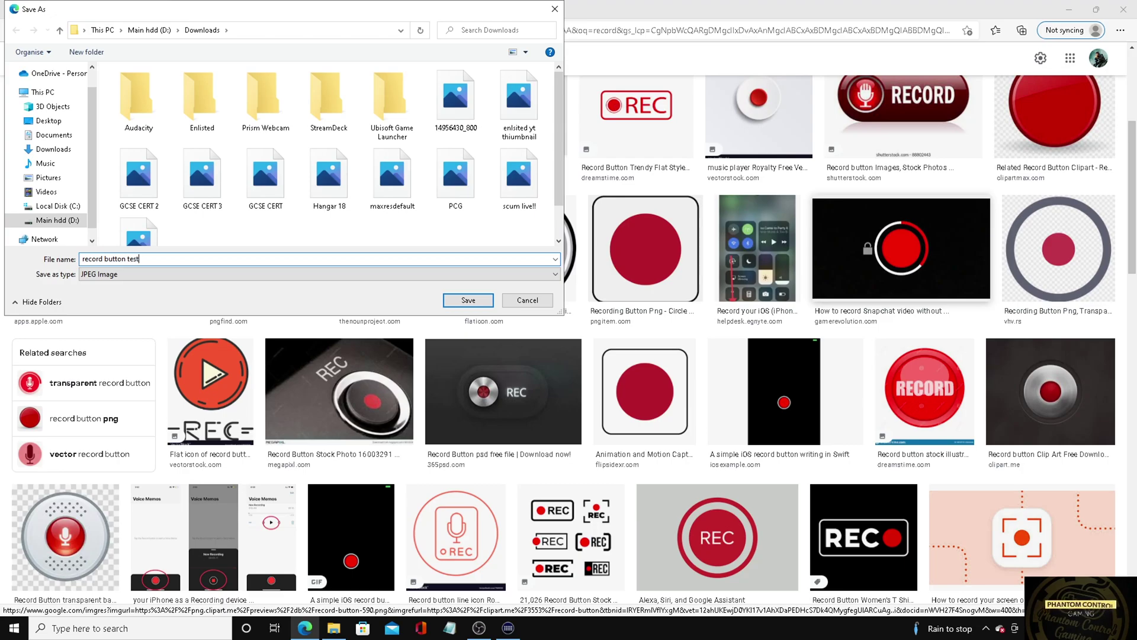
click(468, 300)
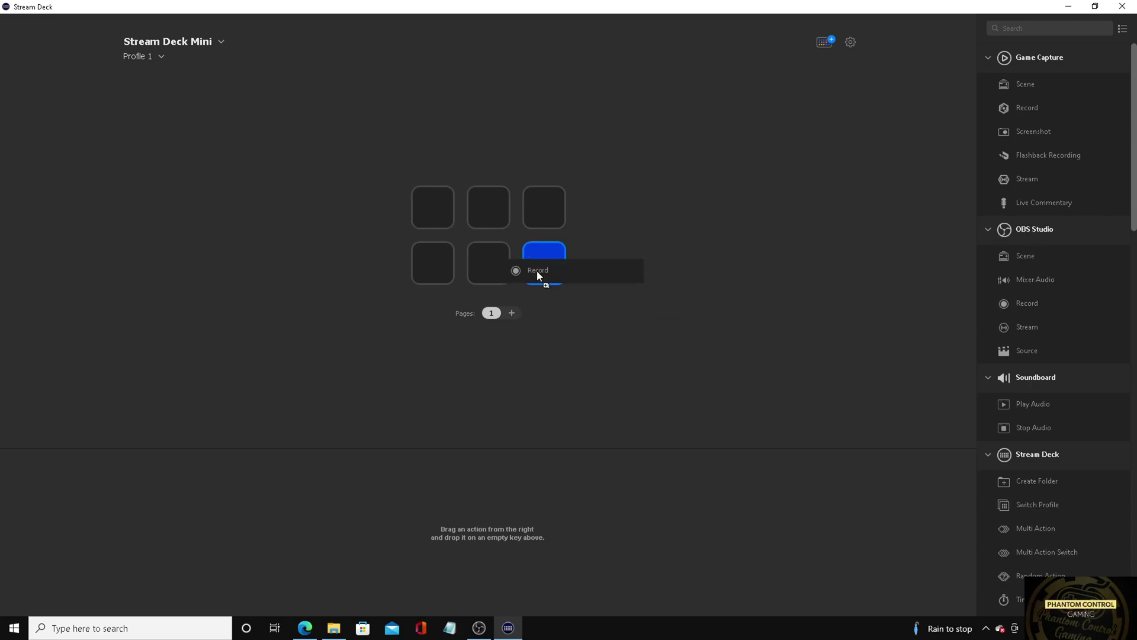
- Assign the OBS Record action to the top-left key and title it 'Record'
drag(537, 271, 432, 206)
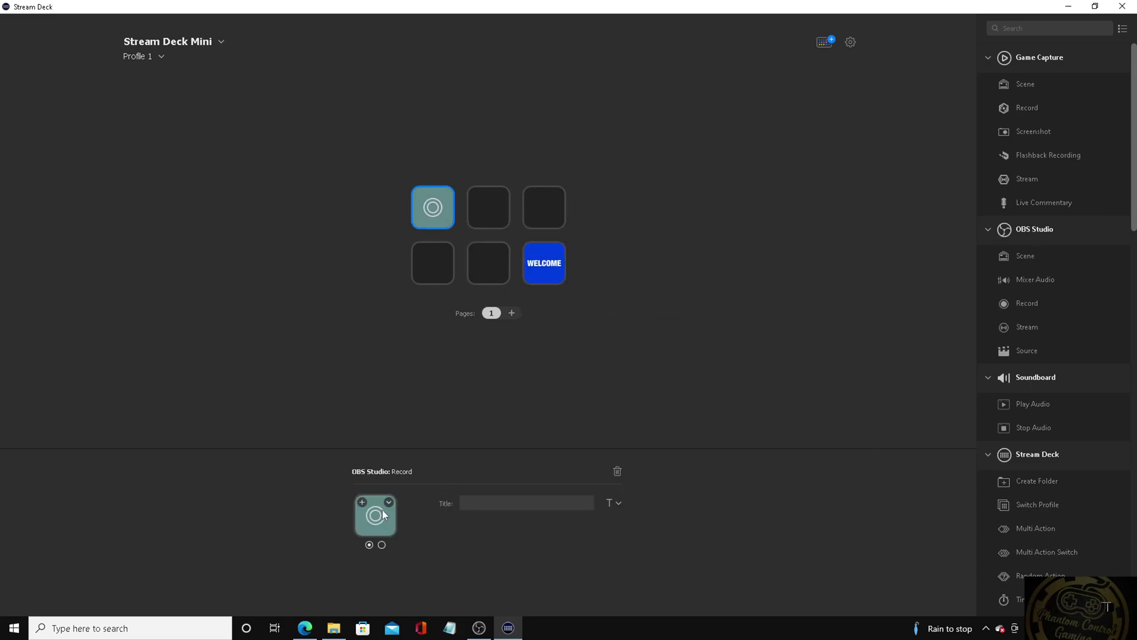
click(478, 497)
text(Record)
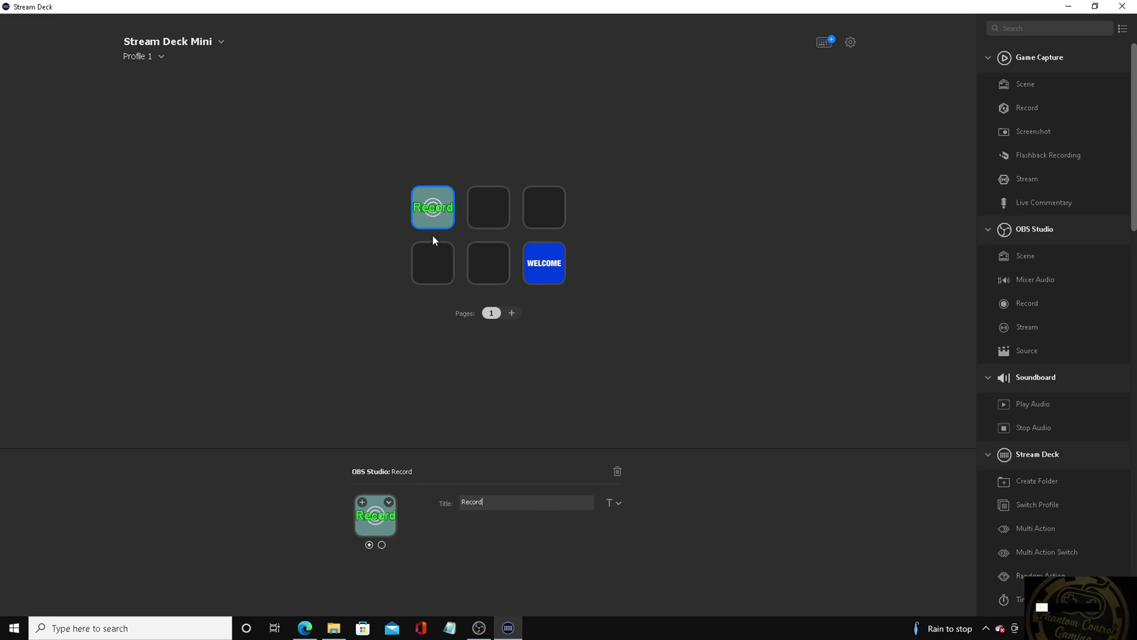
- Set the Record title font to Georgia and its colour to dark red (#aa0000)
click(619, 503)
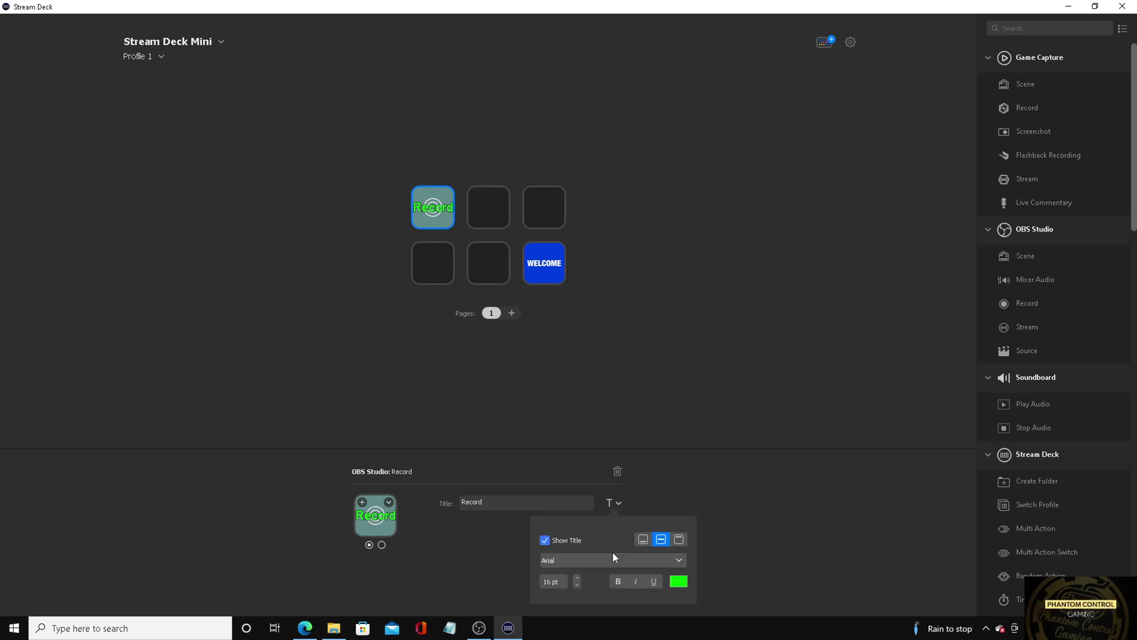
click(573, 561)
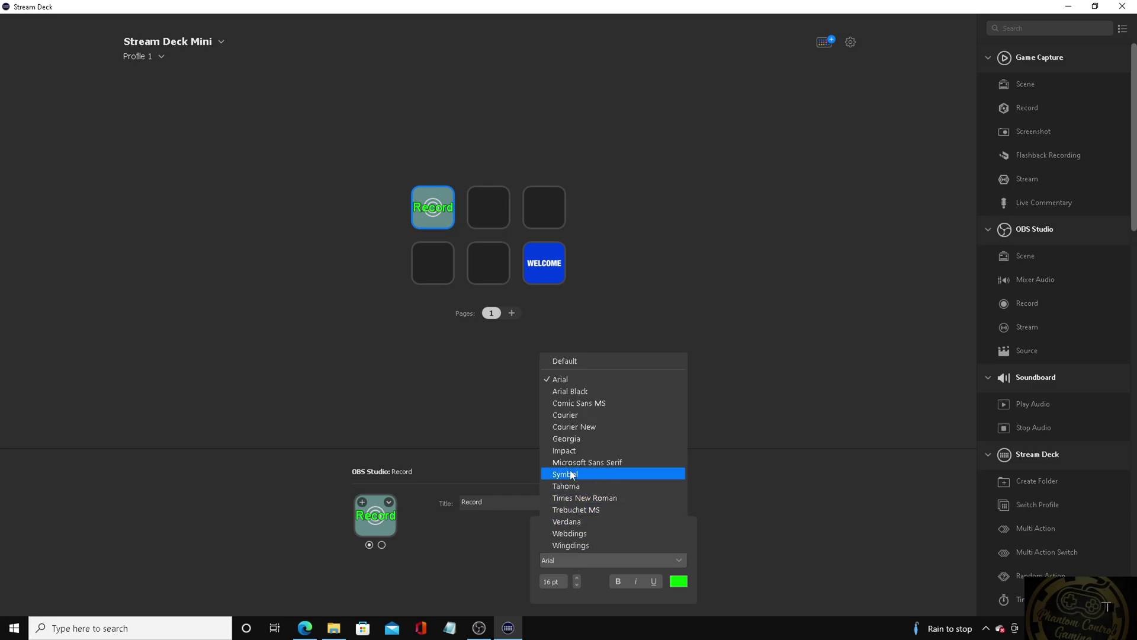
click(574, 439)
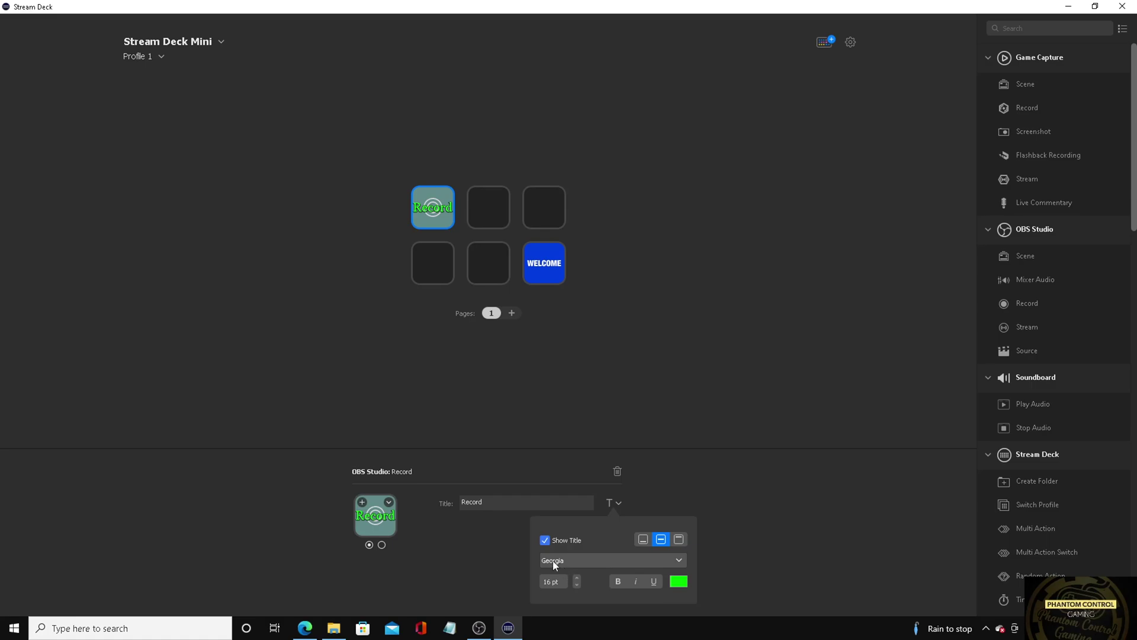
click(679, 581)
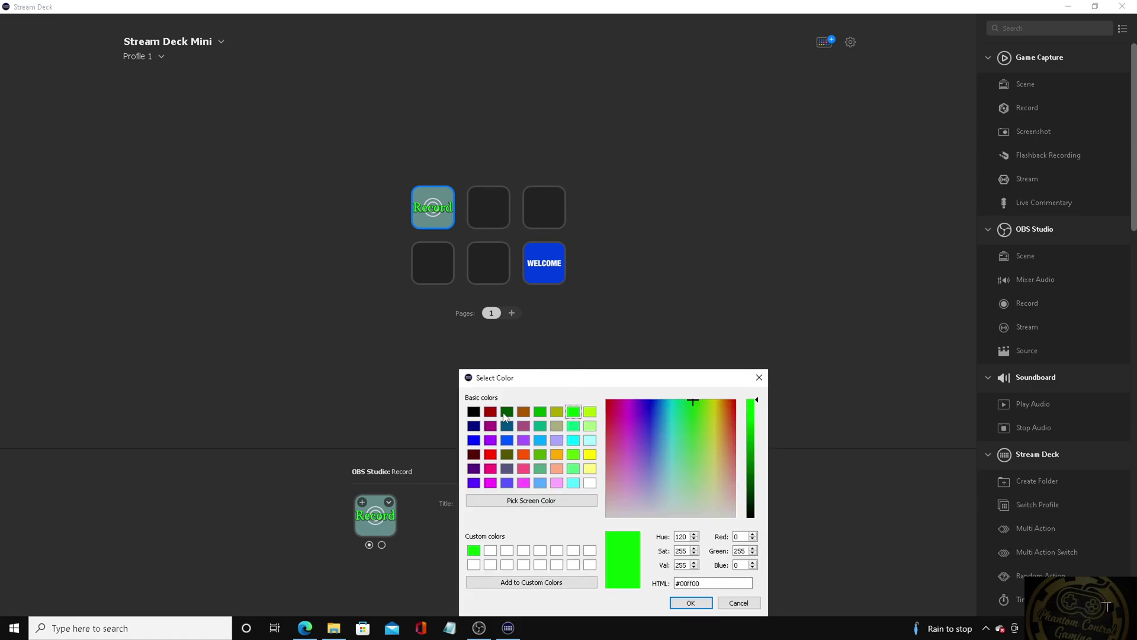
click(492, 411)
click(691, 602)
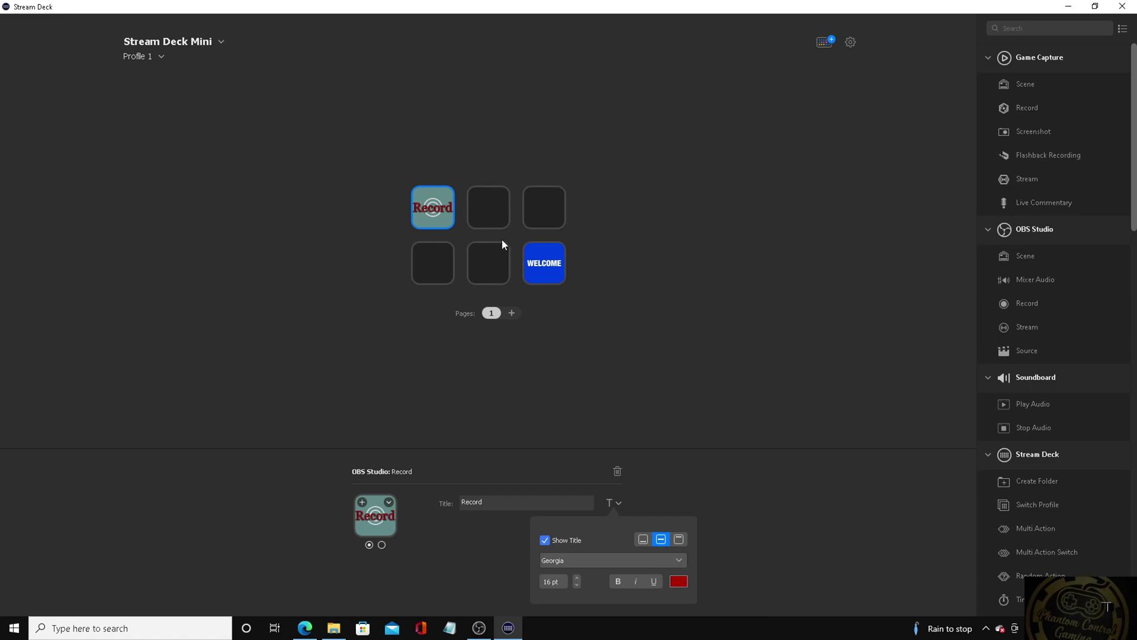
click(410, 332)
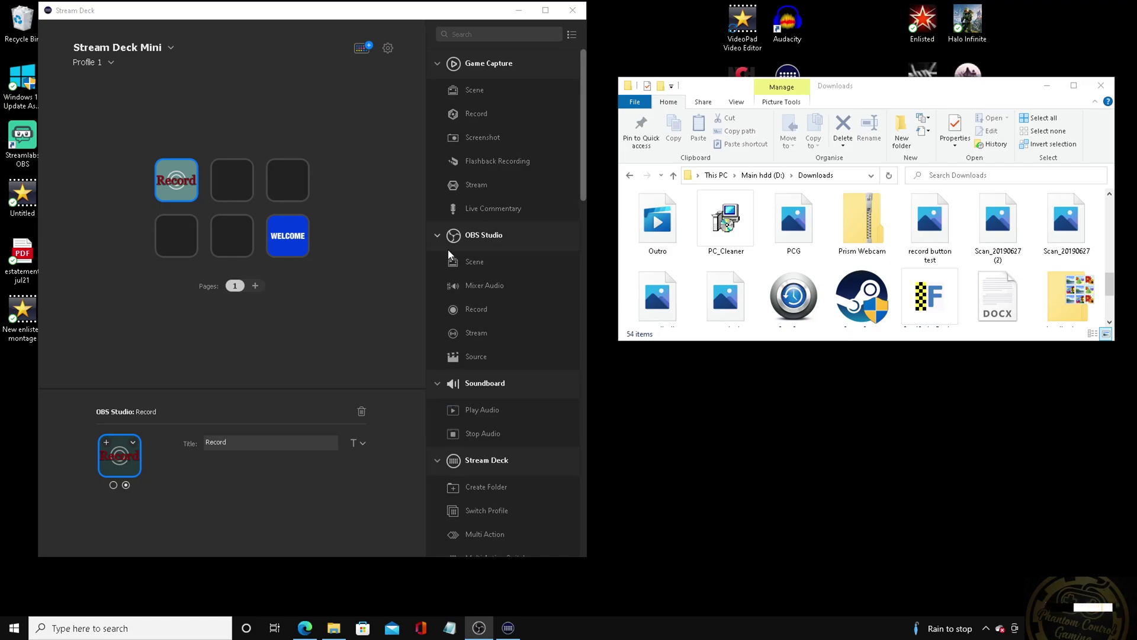
- Scroll through the key image's Icon Library and close it without choosing an icon
click(106, 441)
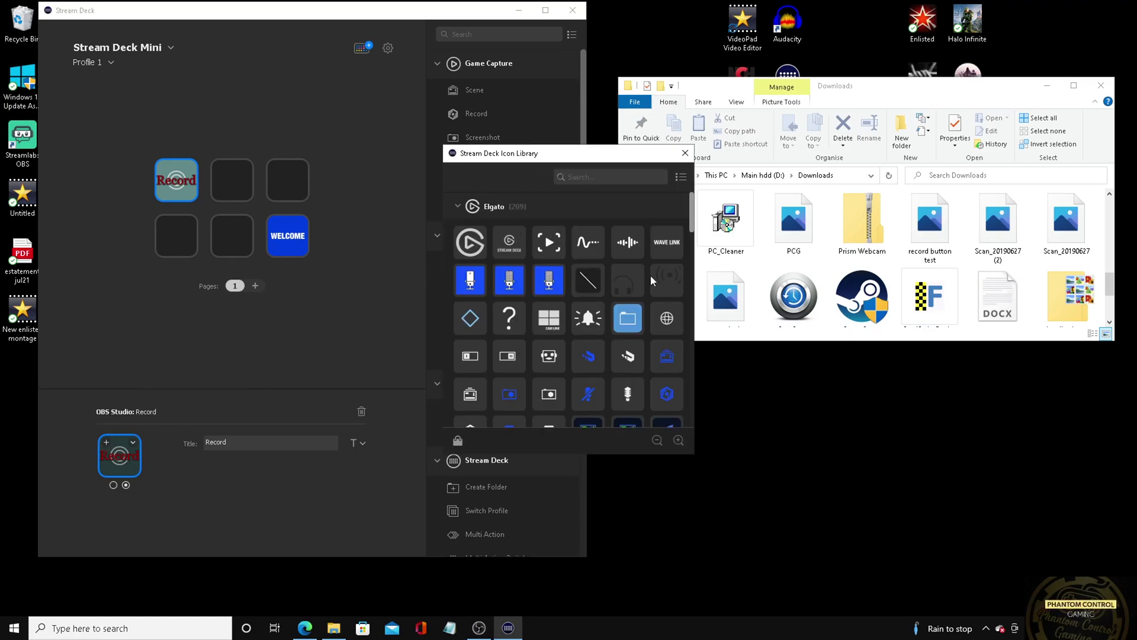
scroll(621, 300, down, 1)
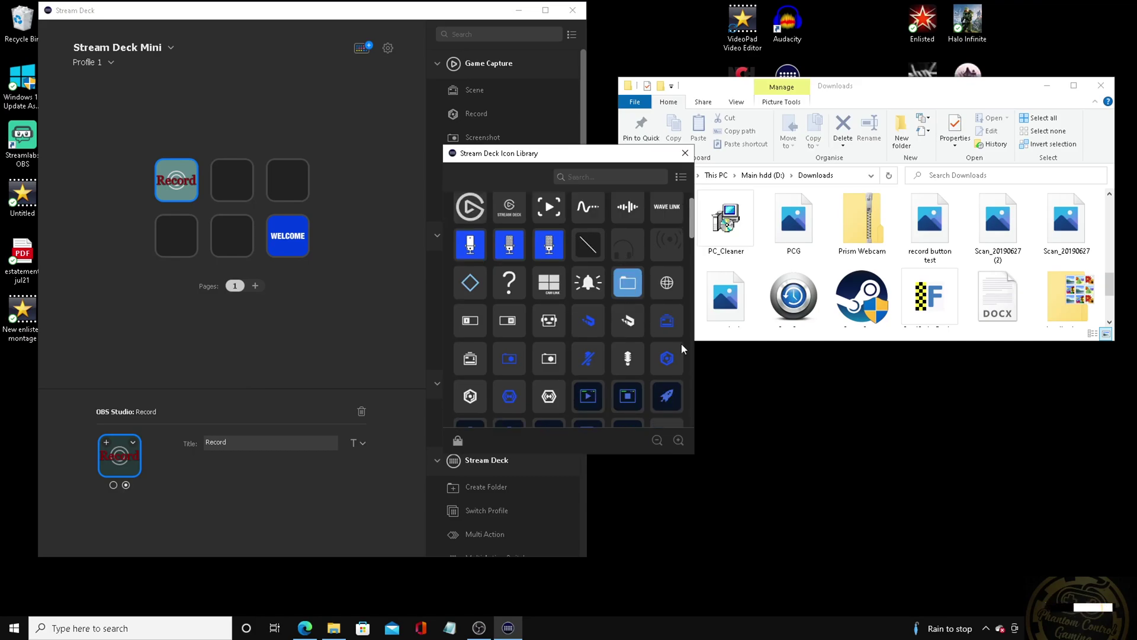
scroll(626, 369, down, 8)
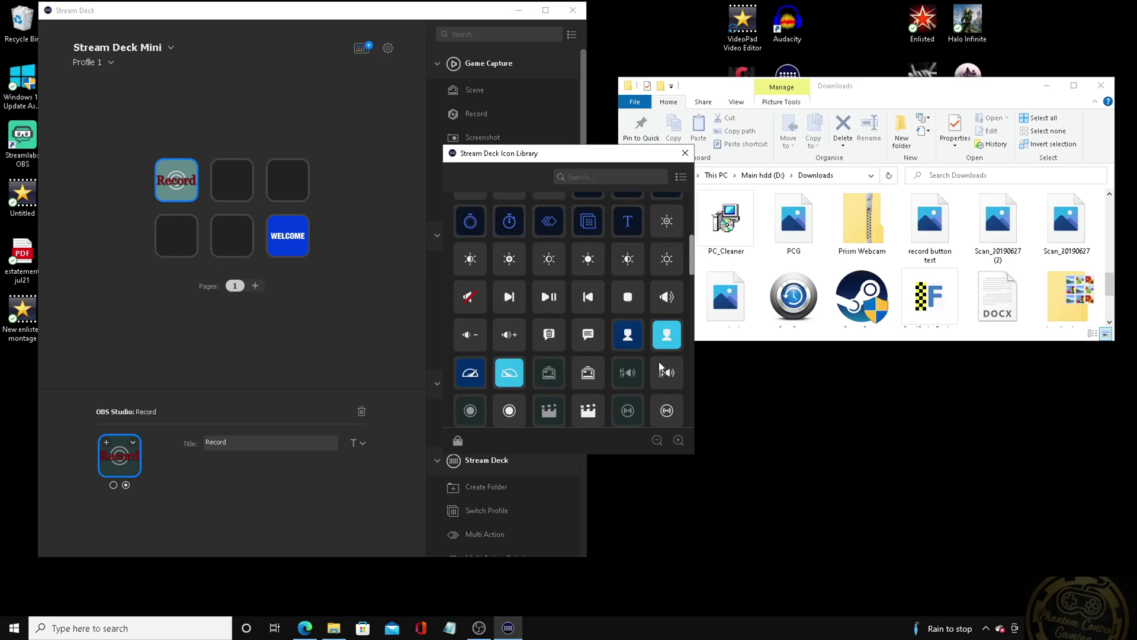
scroll(556, 315, down, 2)
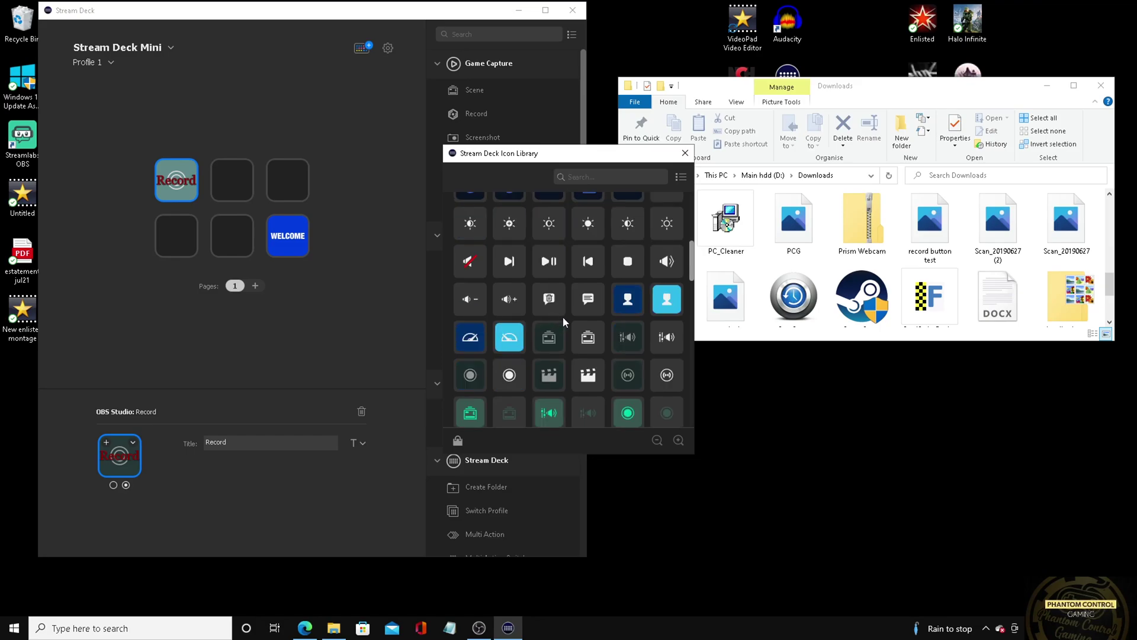
scroll(547, 328, down, 6)
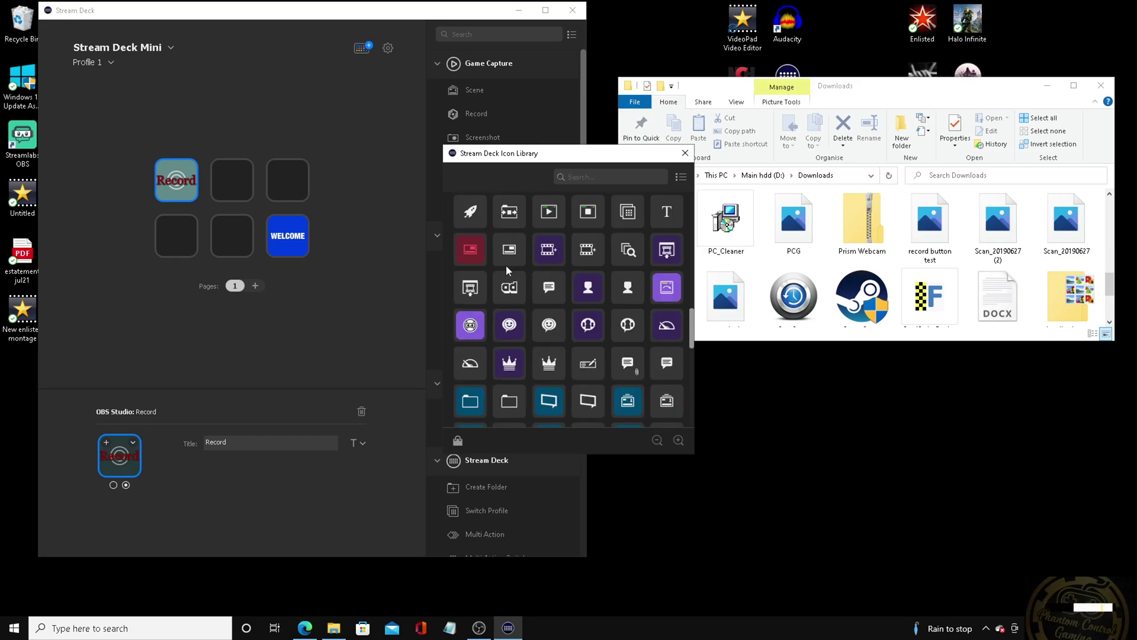
scroll(547, 259, down, 3)
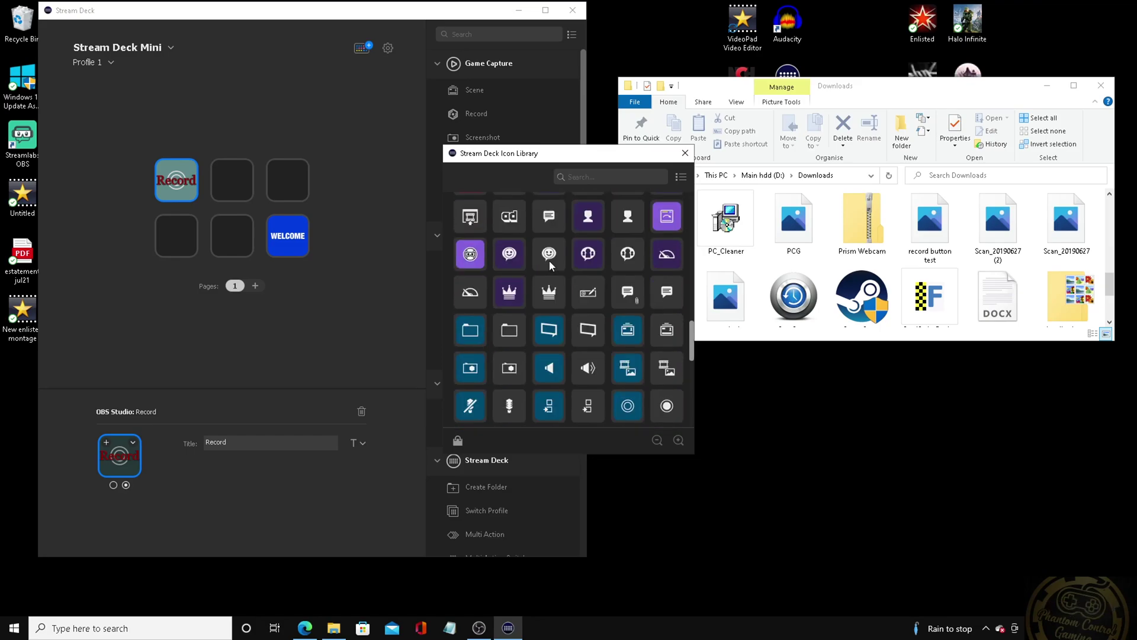
click(685, 153)
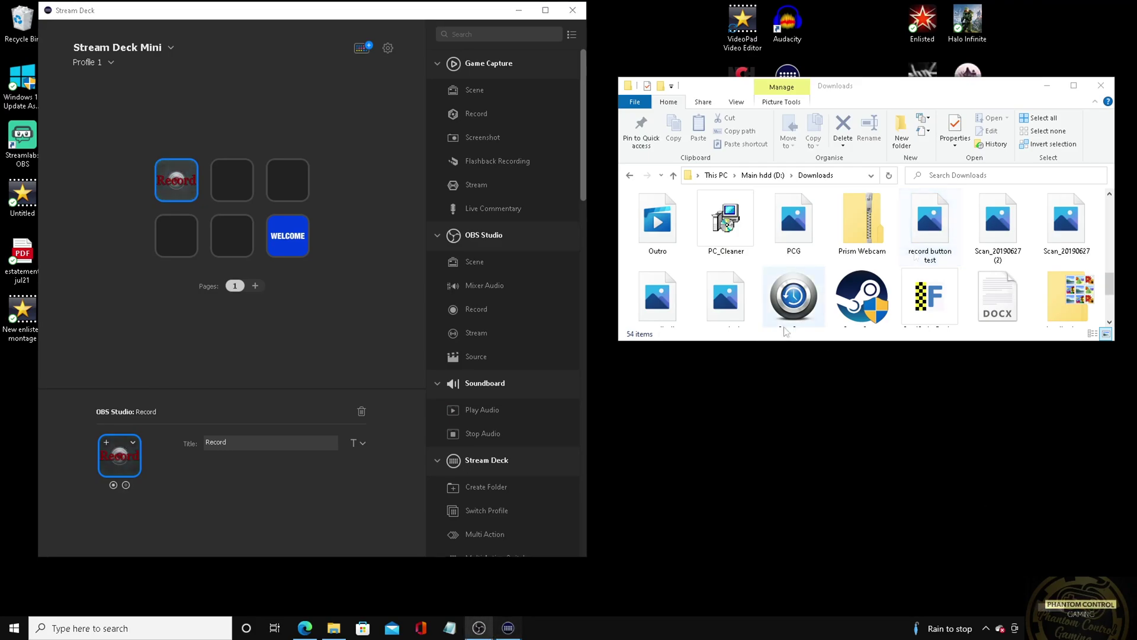
- Drag 'record button test' onto the Record key's icon, then maximize the Stream Deck window
click(942, 224)
drag(606, 278, 106, 467)
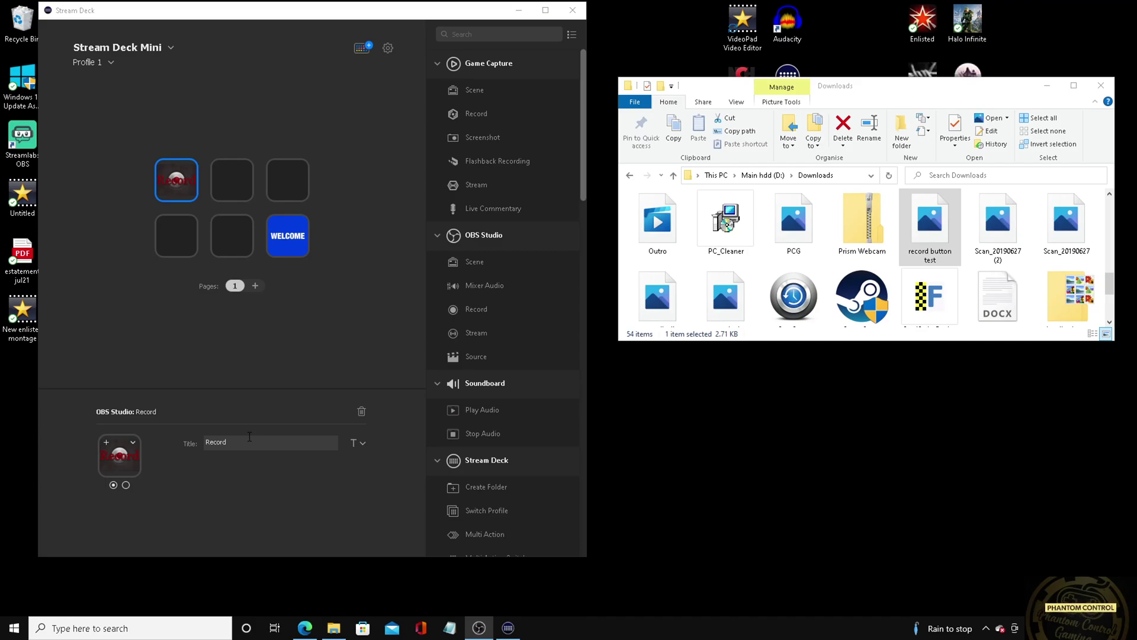
click(362, 202)
key(super+Up)
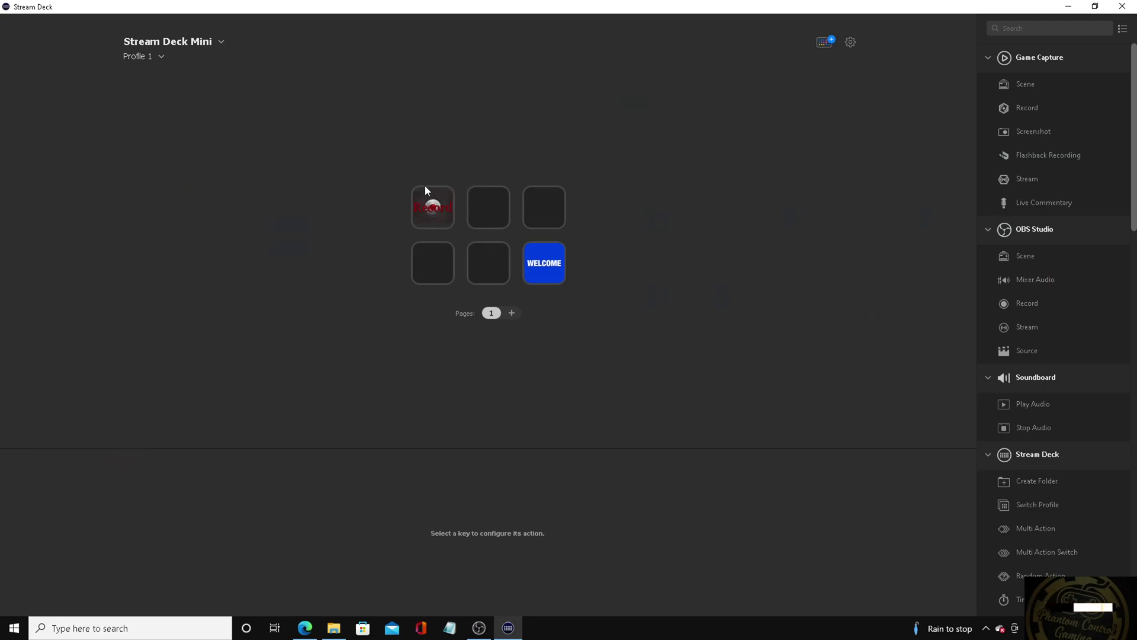
- Open Stream Deck Preferences and keep the Sleep After setting at Never
click(852, 43)
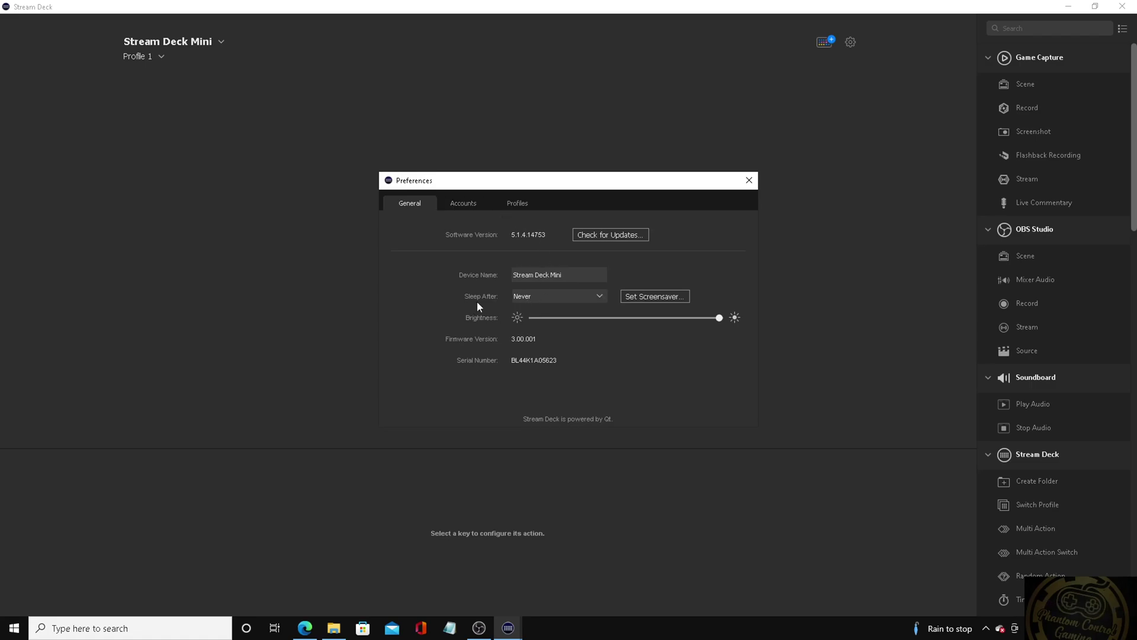
click(532, 297)
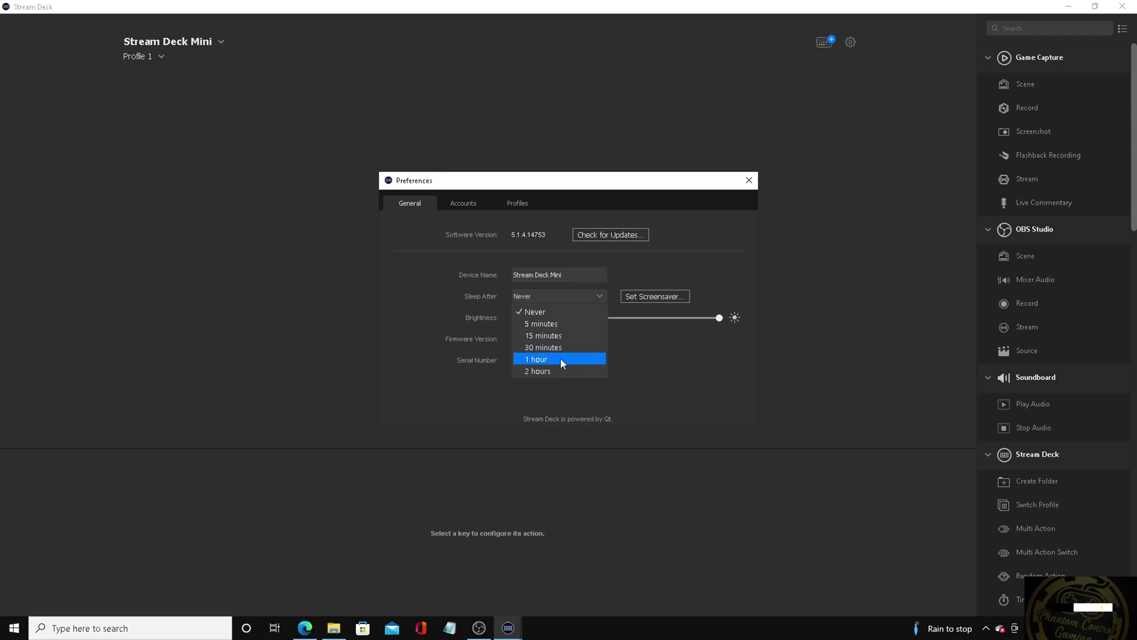
click(623, 286)
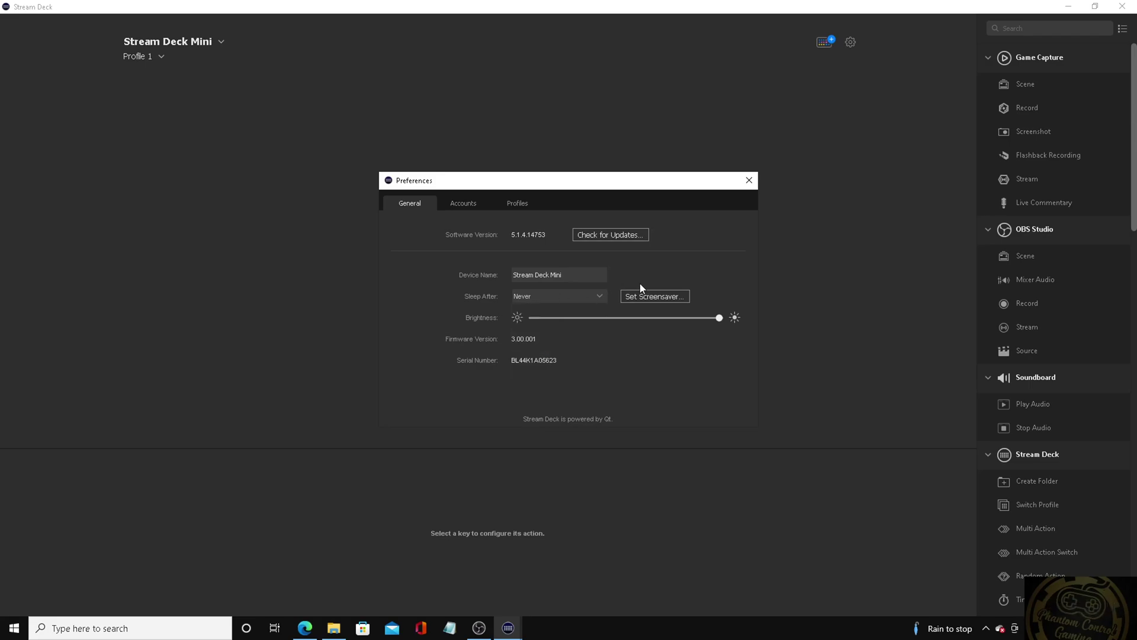
- Set the PCG image from Main hdd (D:) > Downloads as the Stream Deck Mini screensaver
click(656, 297)
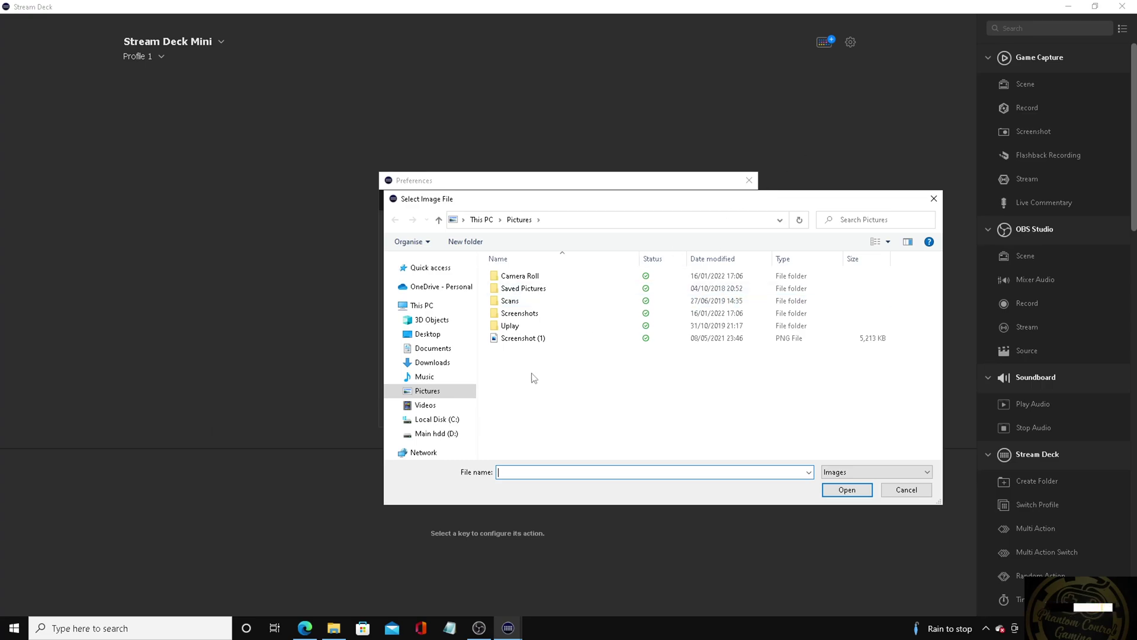
click(445, 433)
double_click(521, 290)
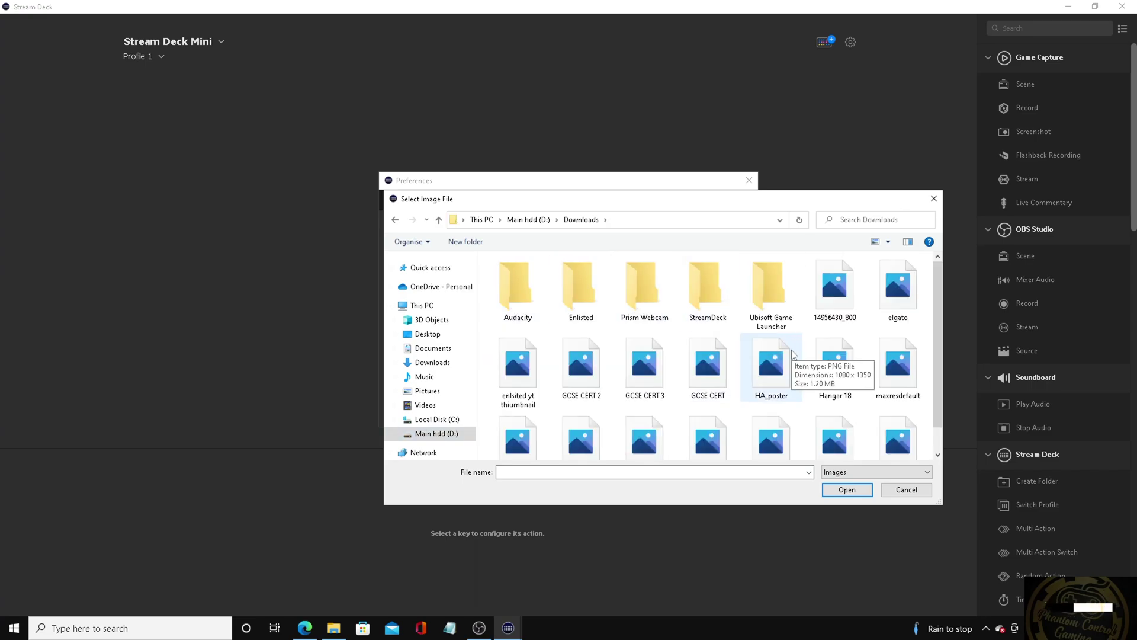
scroll(793, 354, down, 1)
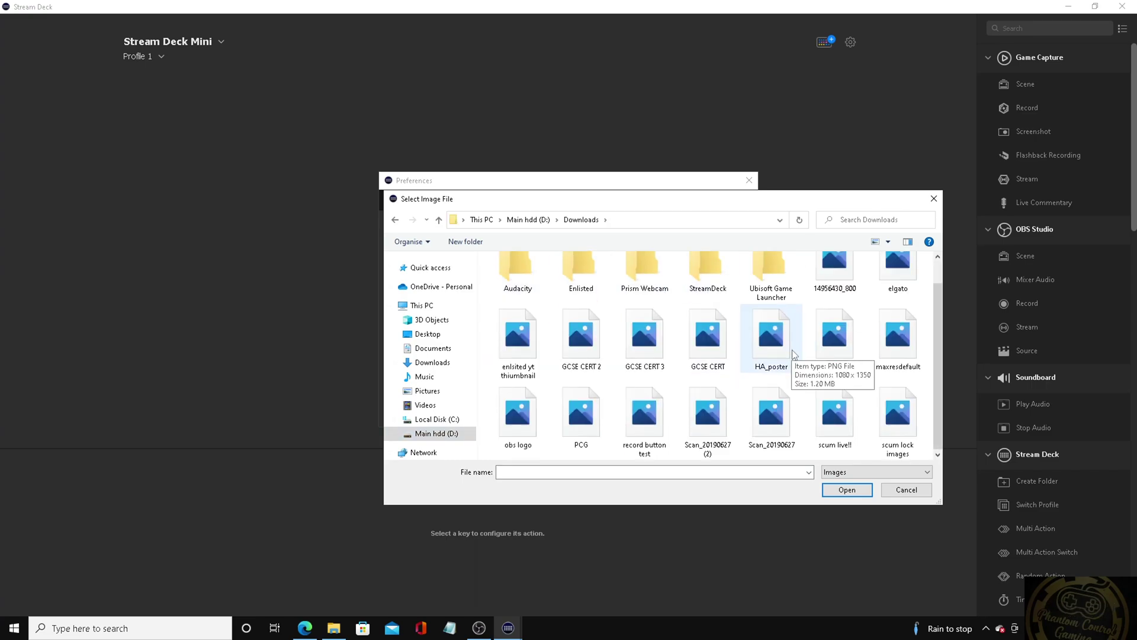
double_click(585, 417)
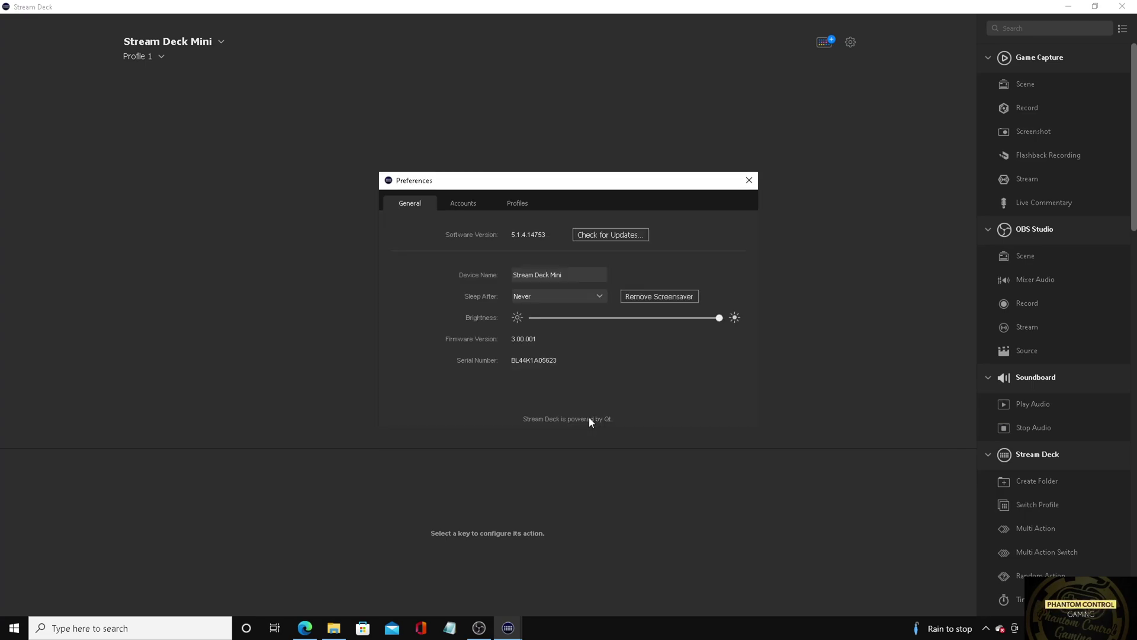